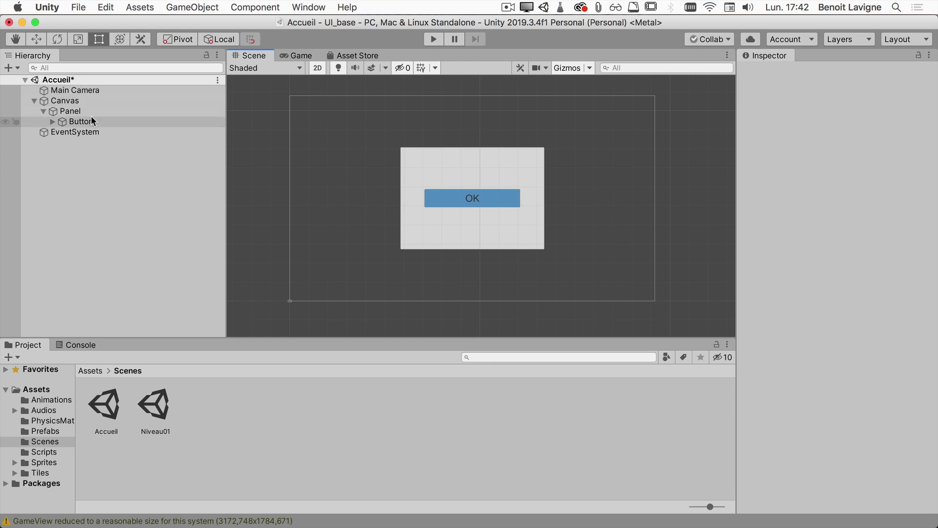
- Select the Panel, show it in the Game view, and inspect the resolution presets and the form for adding a custom resolution
left_click(91, 115)
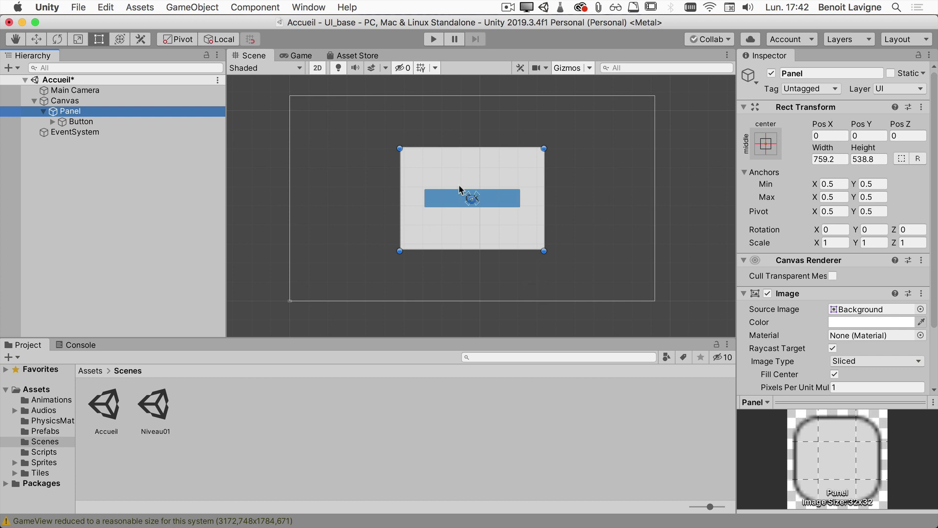
left_click(292, 55)
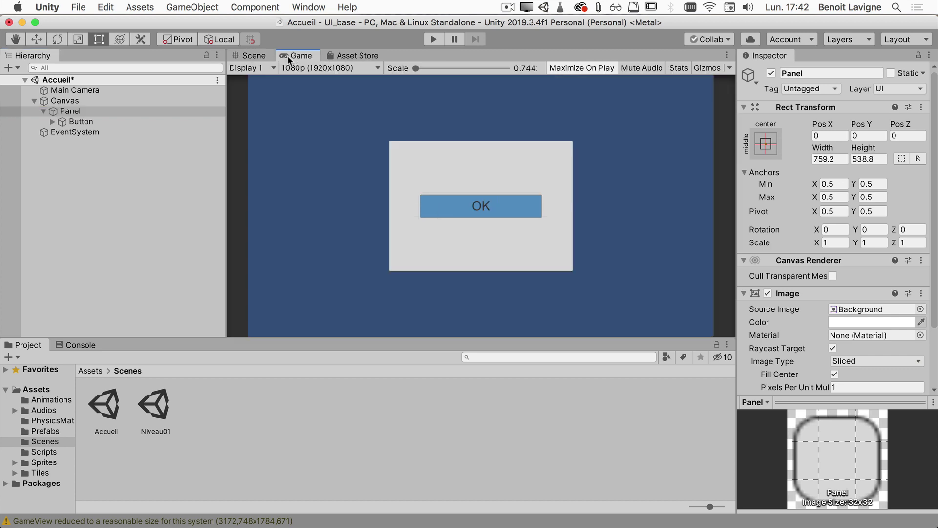
left_click(323, 68)
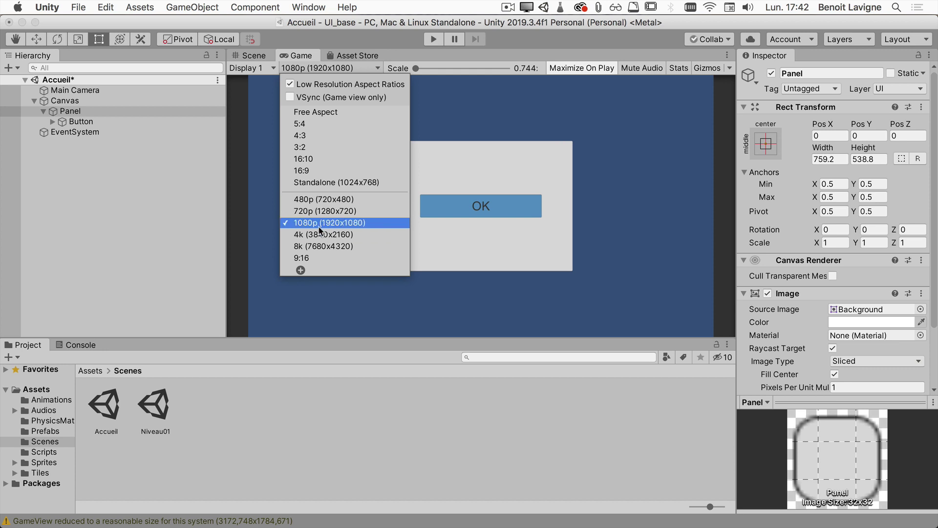
left_click(301, 270)
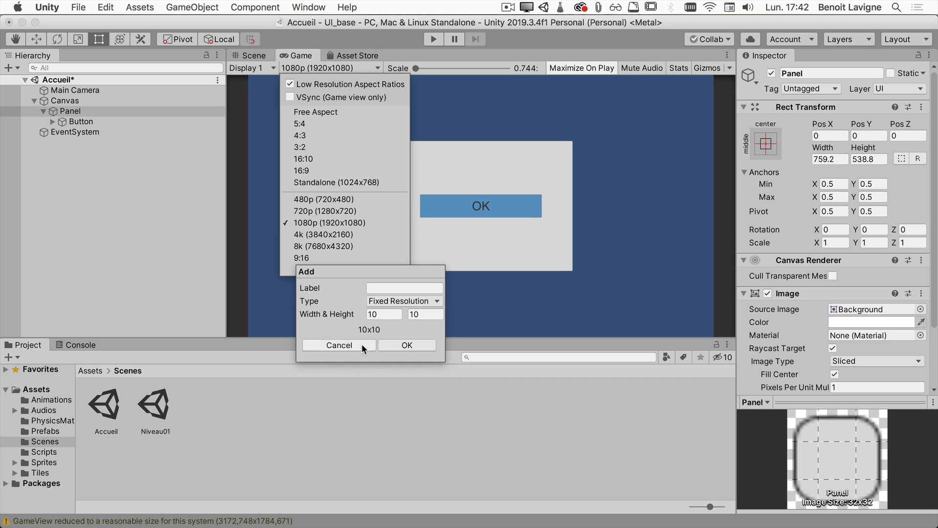
left_click(345, 342)
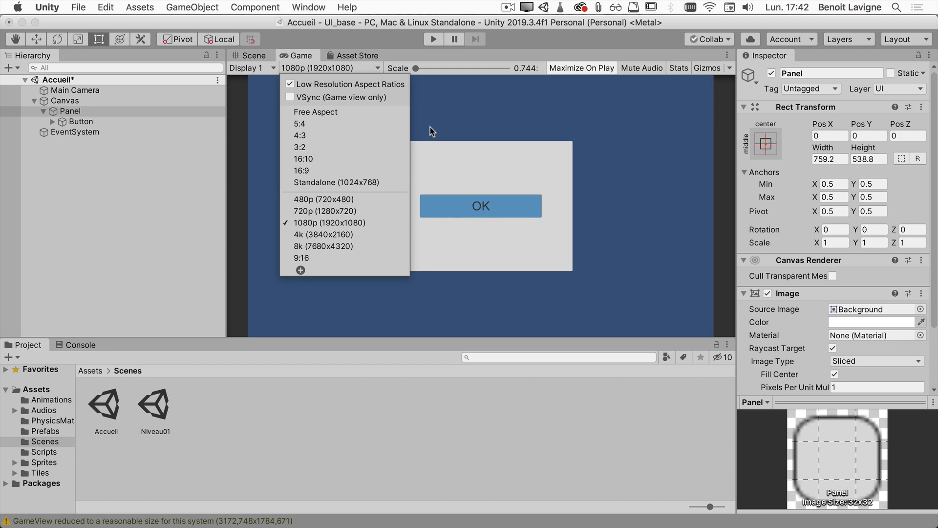
left_click(392, 50)
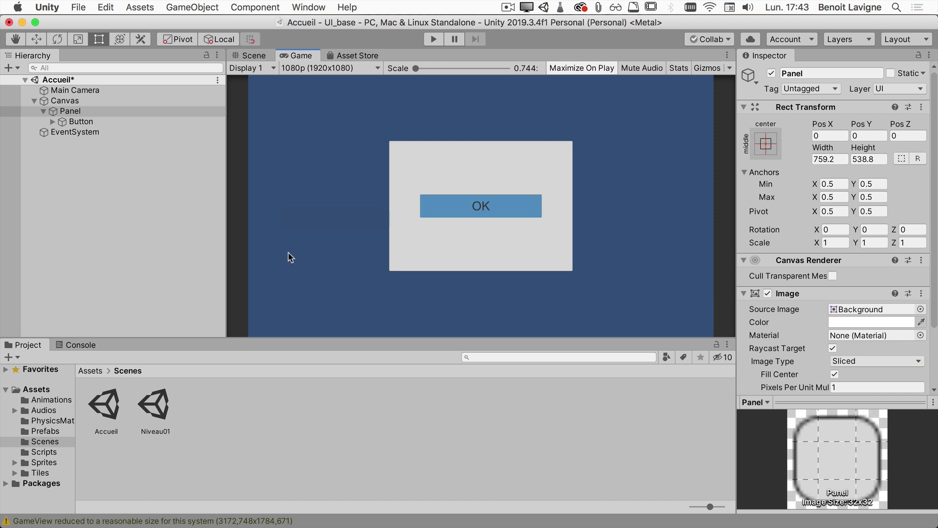
- Compare the panel in the Game view at 720p (1280x720) and 4k (3840x2160), restore 1080p (1920x1080) and return to the Scene view
left_click(317, 69)
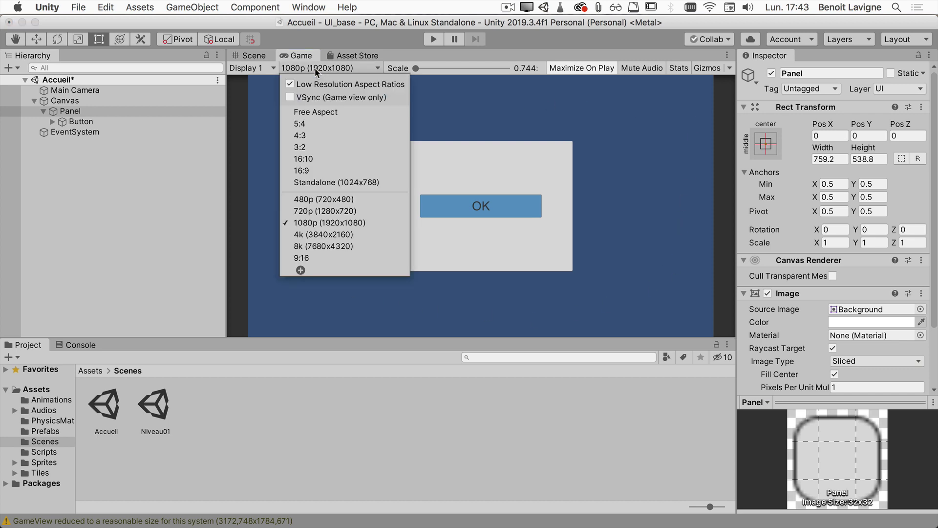
left_click(321, 210)
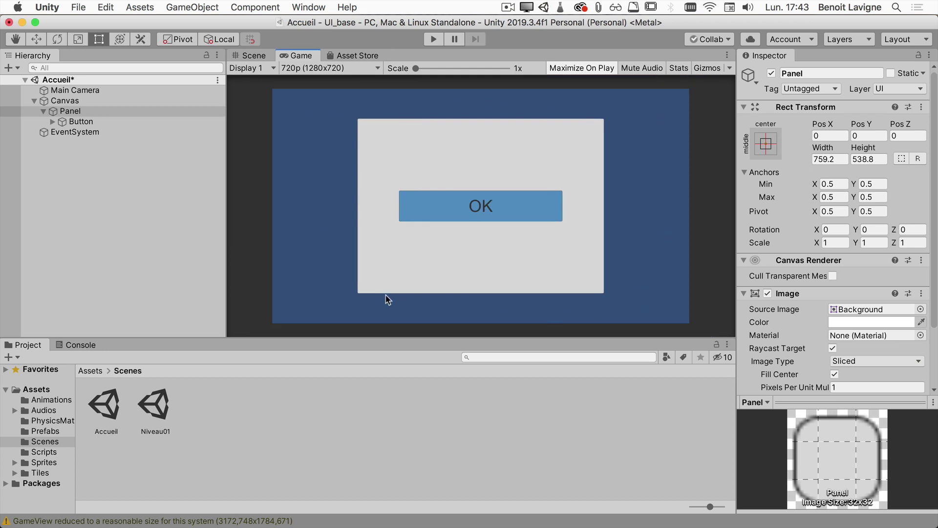
left_click(318, 69)
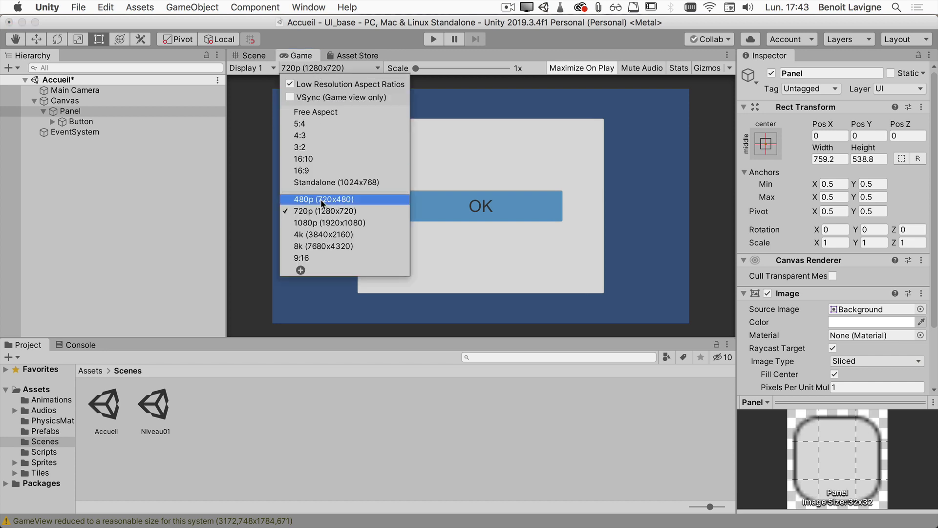
left_click(325, 236)
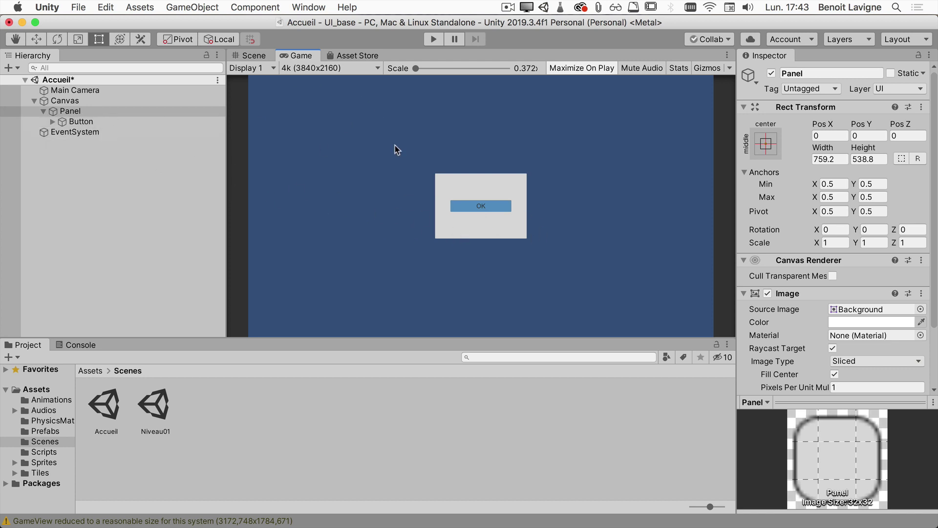
left_click(254, 56)
left_click(299, 52)
left_click(306, 69)
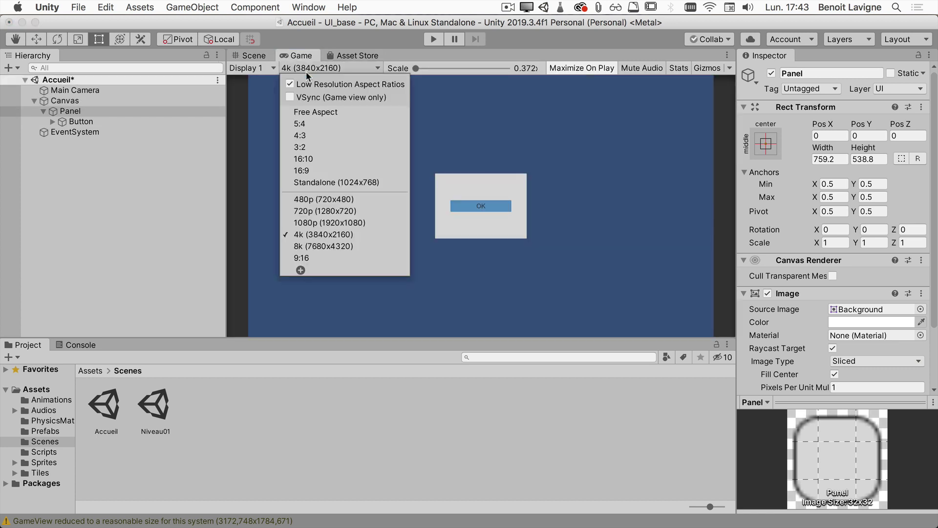
left_click(315, 210)
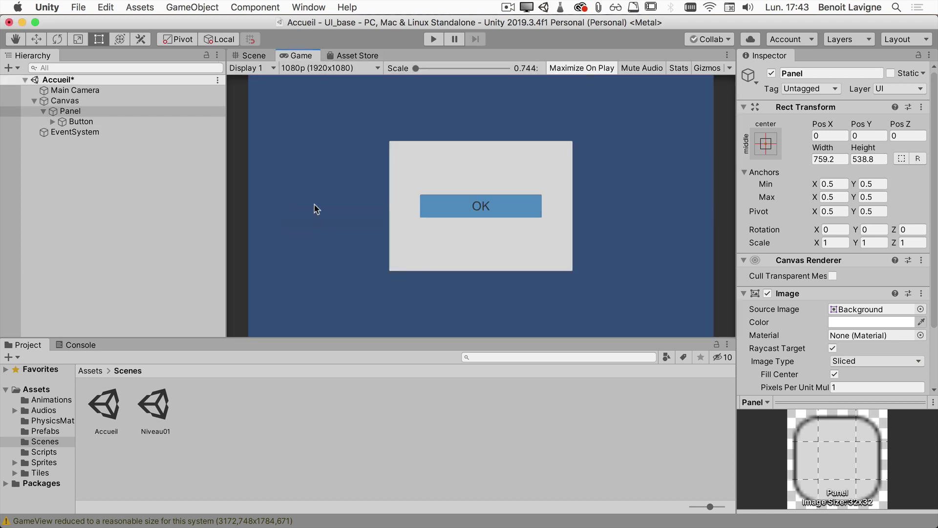
left_click(250, 56)
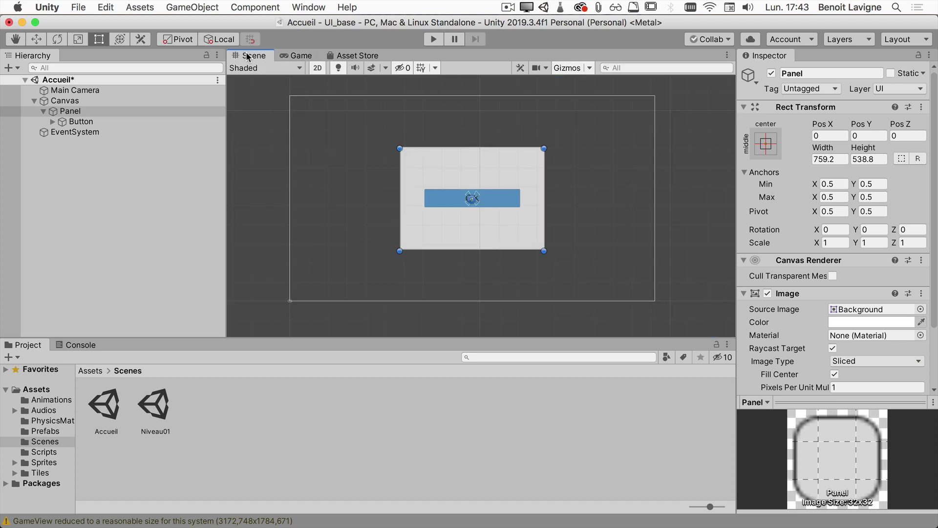
- Examine the Rect Transform sizes of the Canvas and of its child Panel
left_click(87, 101)
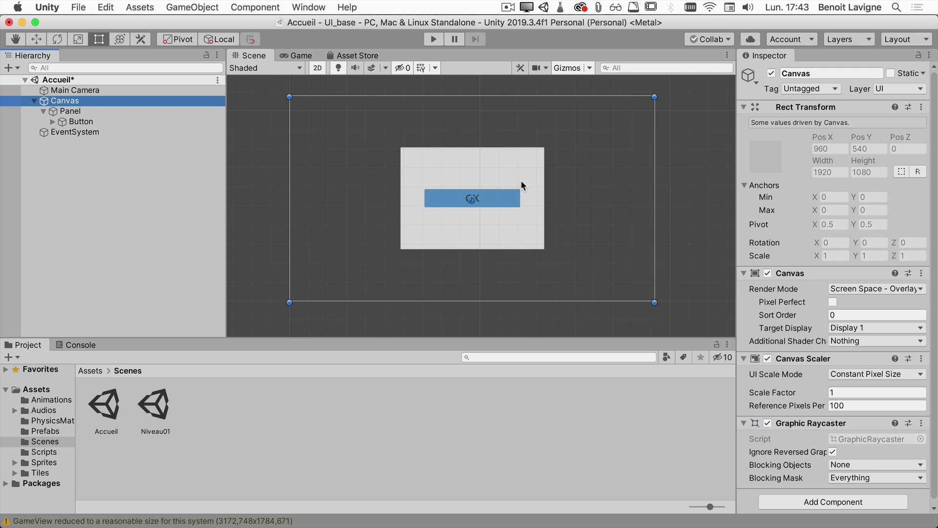
left_click(74, 111)
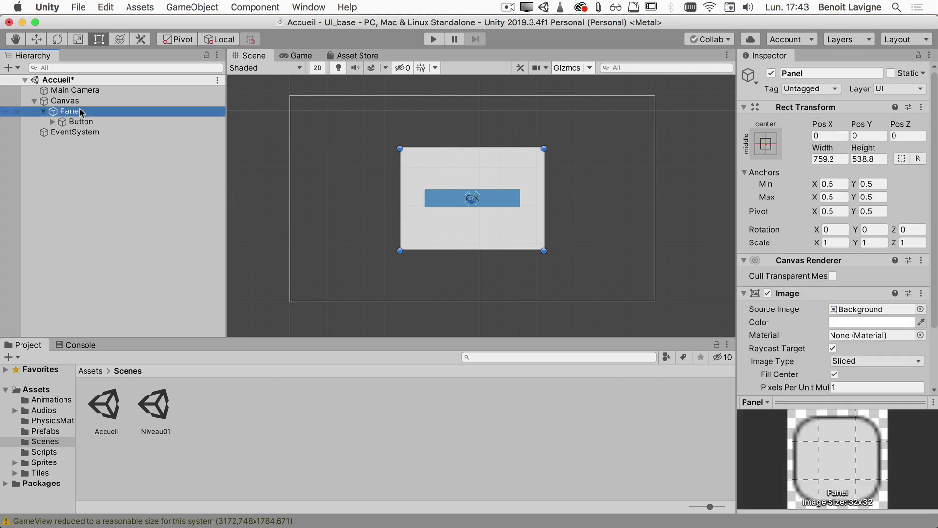
left_click(823, 161)
key("Return")
- Check how the fixed-size panel fills the Game view at 4k, 720p and 1080p
left_click(300, 56)
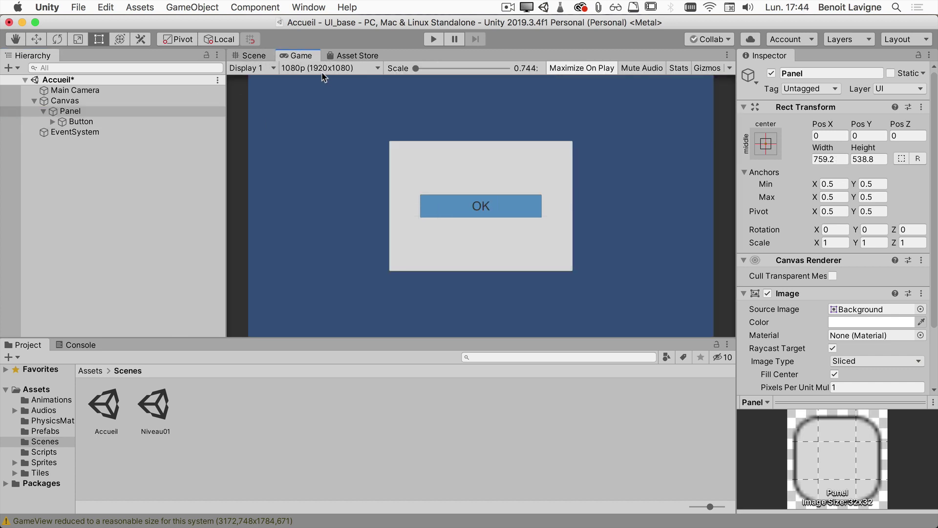
left_click(294, 68)
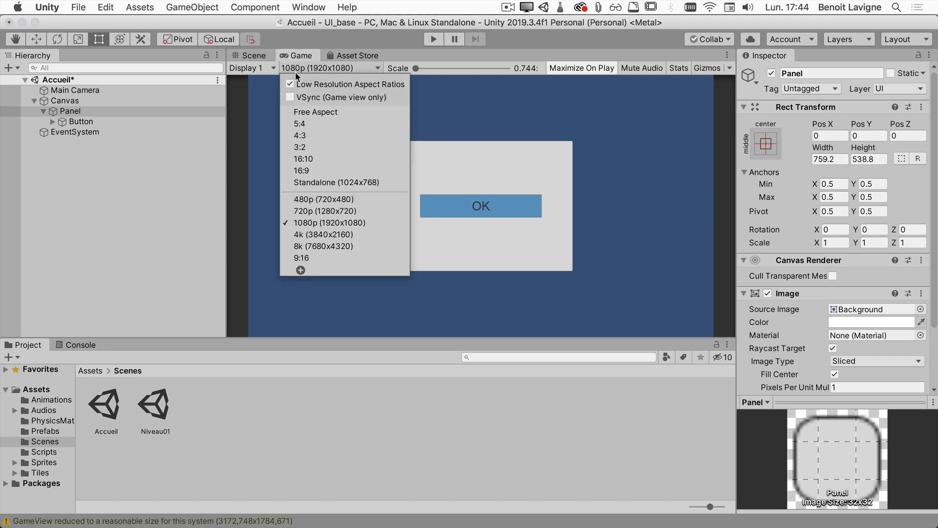
left_click(337, 231)
left_click(323, 69)
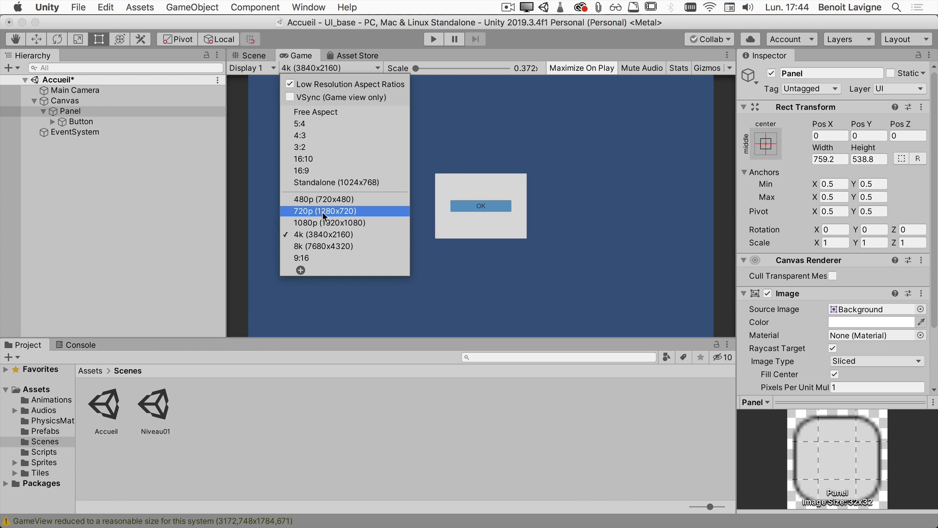
left_click(336, 212)
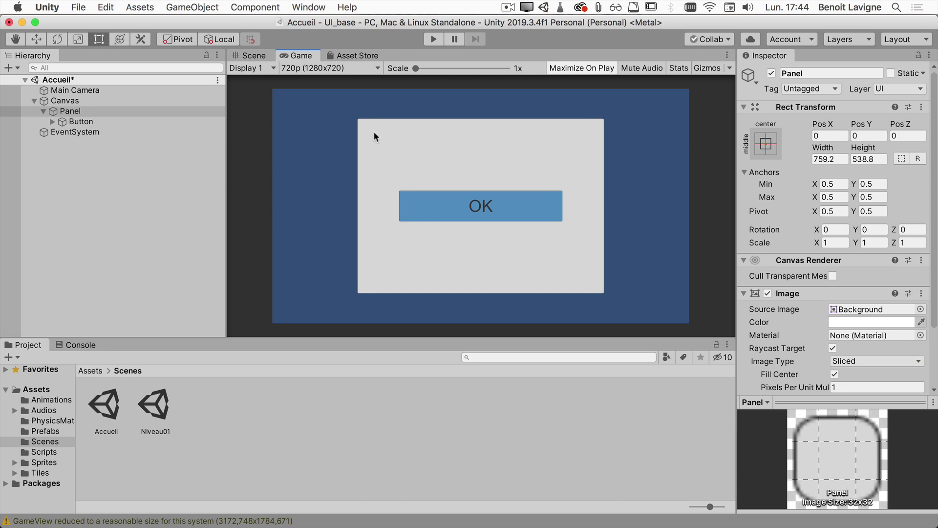
left_click(341, 67)
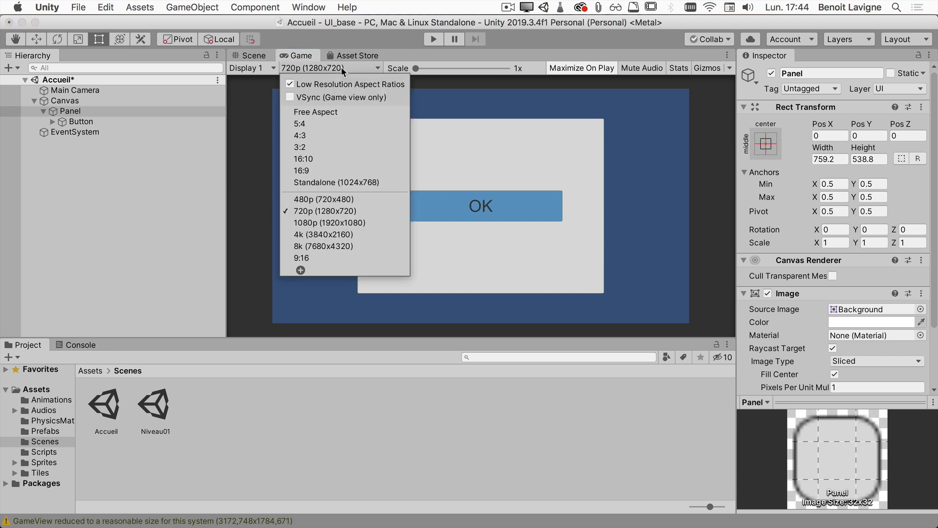
left_click(360, 223)
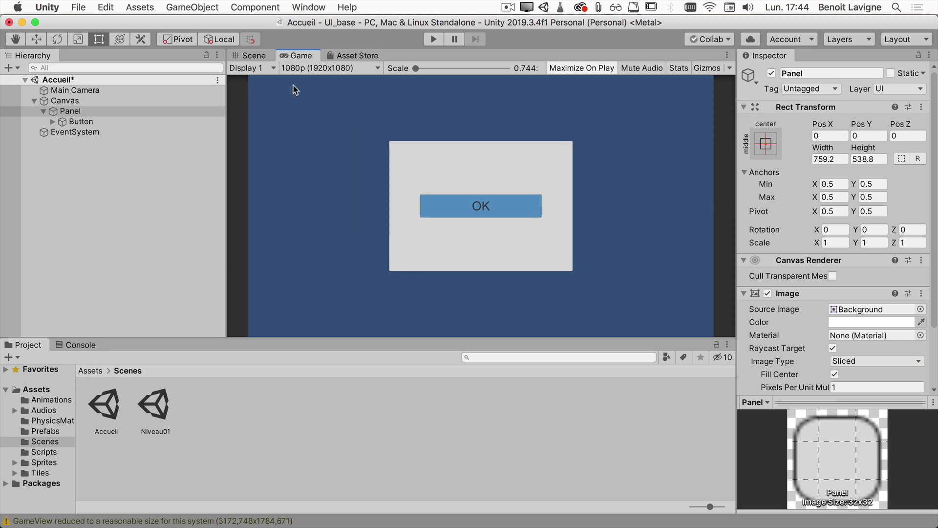
- Back in the Scene view, set the Canvas Scaler's UI Scale Mode on the Canvas to Scale With Screen Size
left_click(251, 55)
left_click(81, 101)
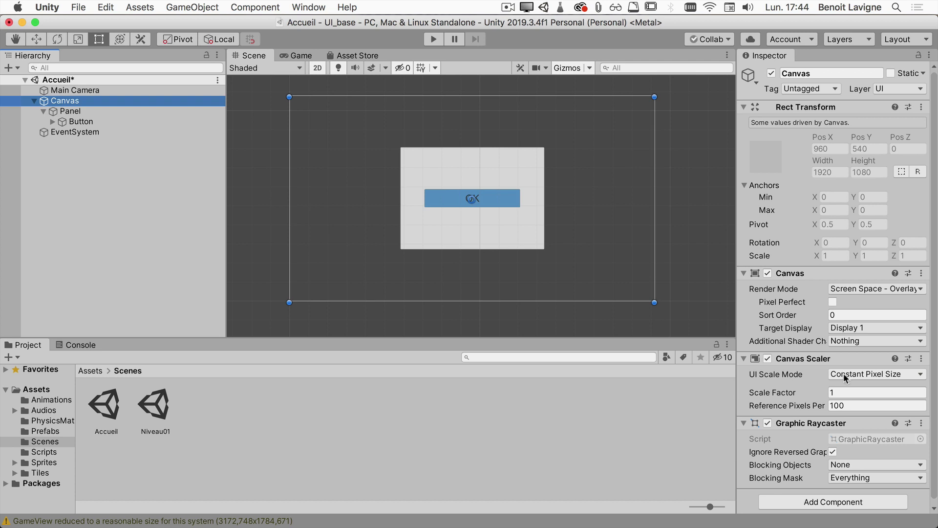
left_click(887, 374)
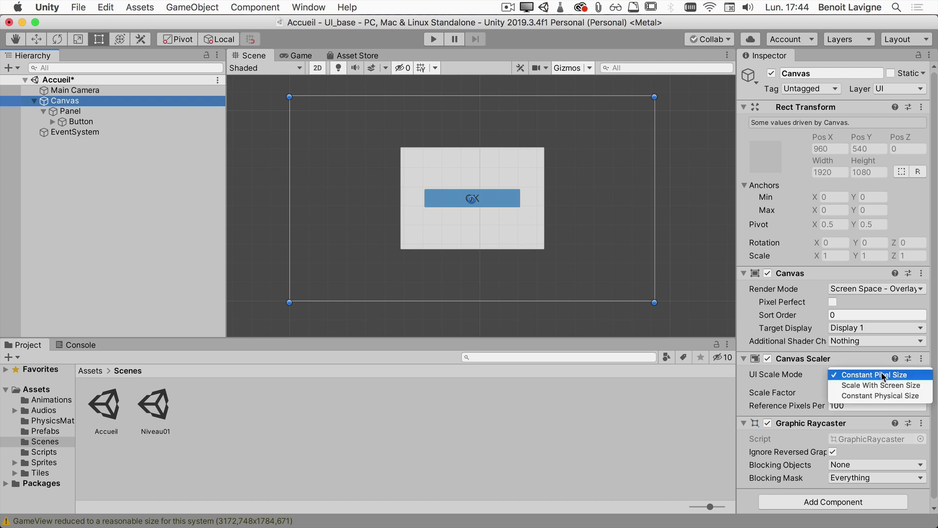
left_click(853, 386)
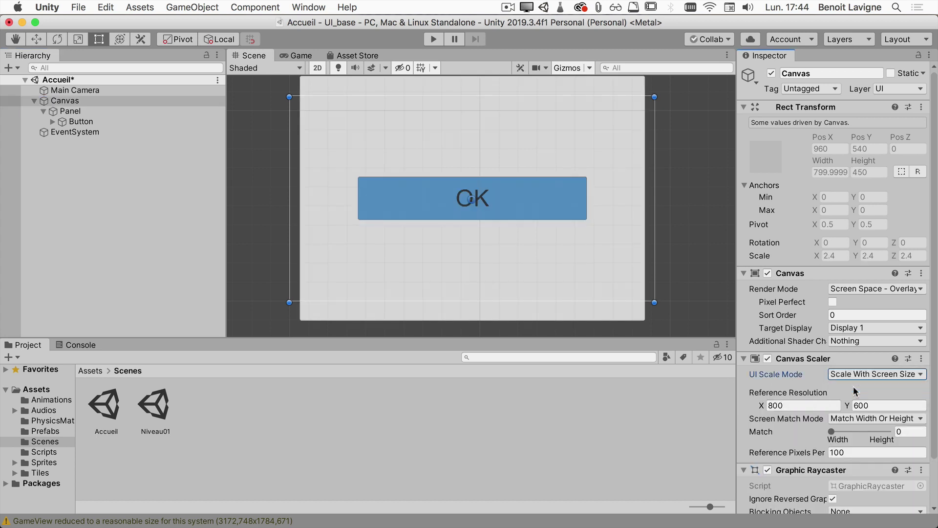
- Set the Canvas Scaler's Reference Resolution to X 1920 and Y 1080
scroll(414, 216, "down", 3)
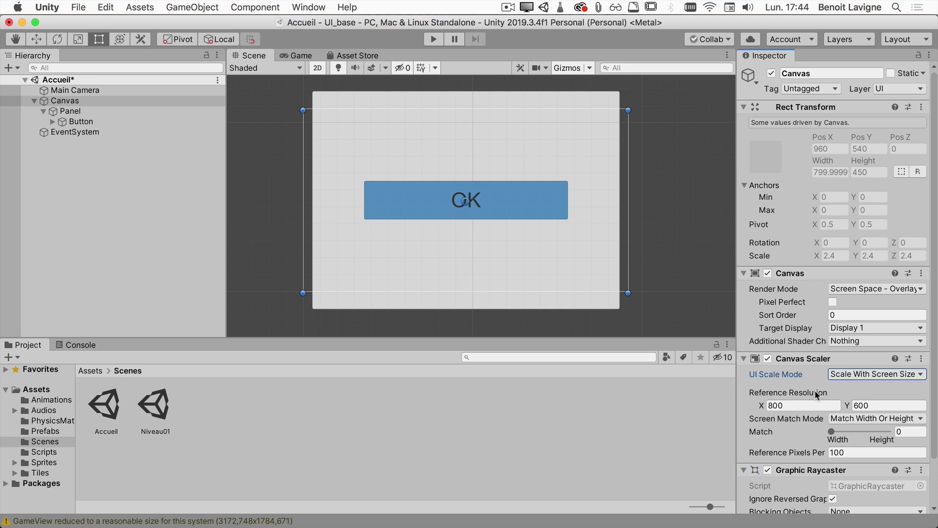
mouse_move(810, 394)
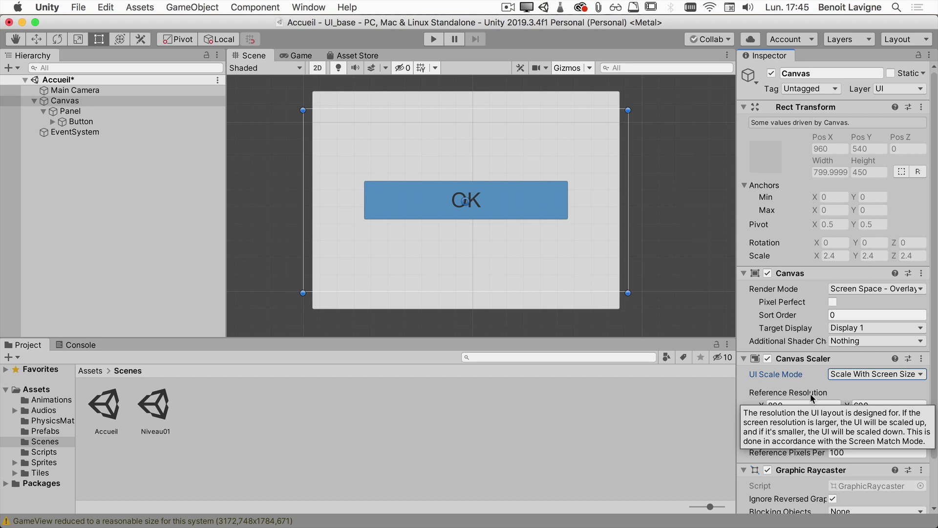
left_click(848, 391)
left_click(786, 407)
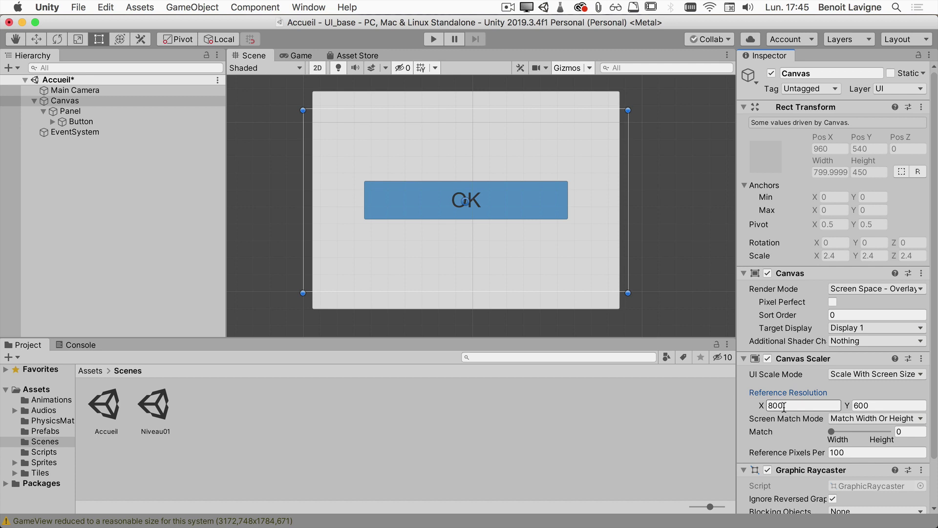
double_click(784, 407)
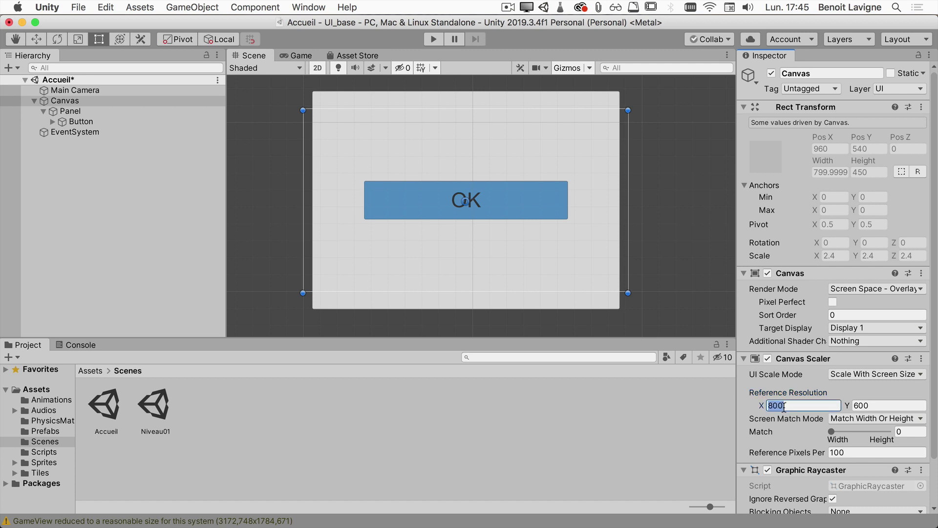
type("1920")
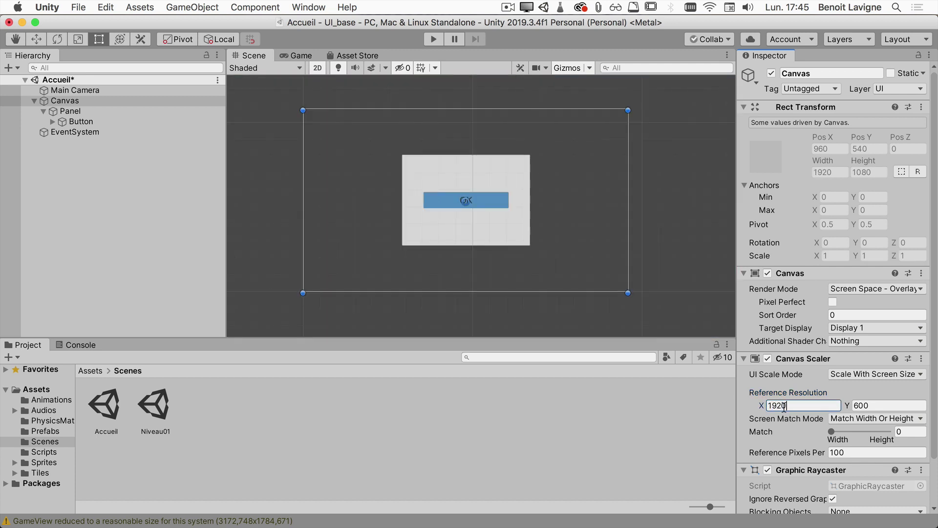
left_click(873, 402)
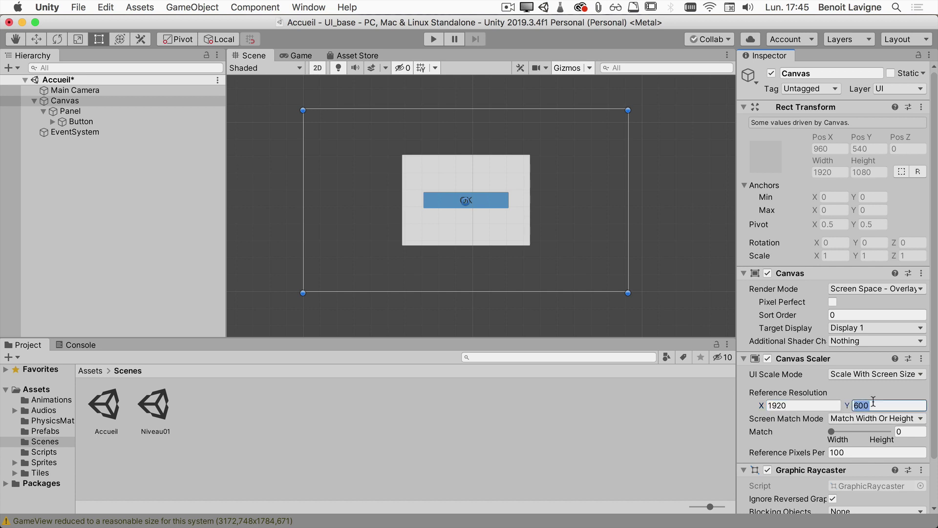
type("1080")
left_click(830, 377)
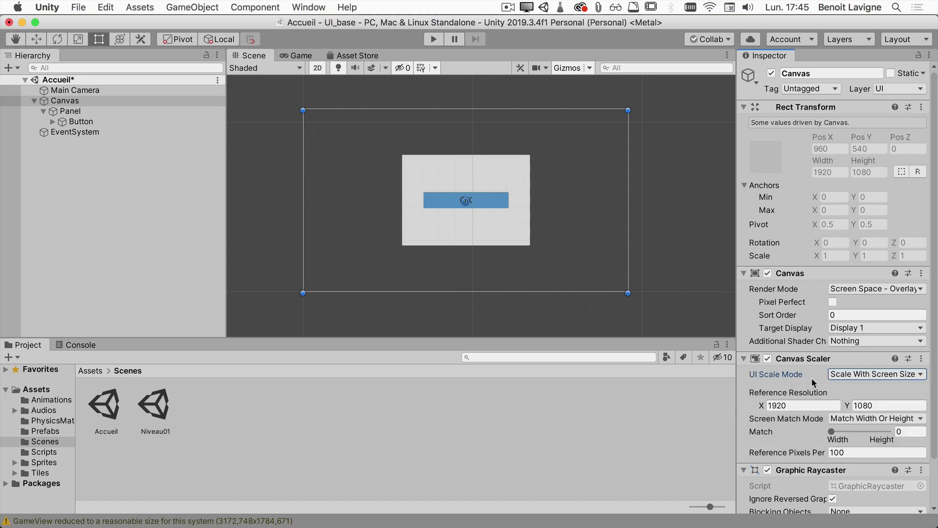
- Try Shrink as the Canvas Scaler's Screen Match Mode, and set it to Expand
left_click(860, 418)
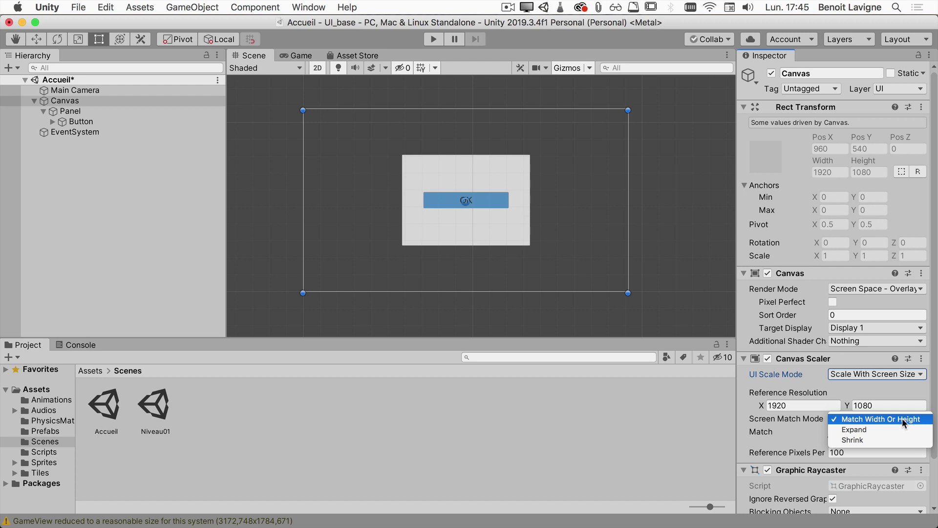
left_click(797, 417)
left_click(860, 419)
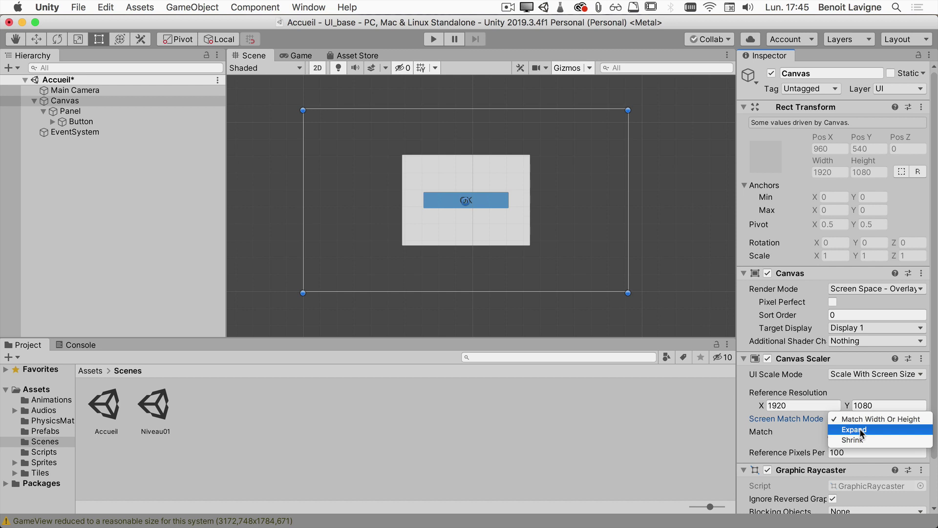
left_click(873, 441)
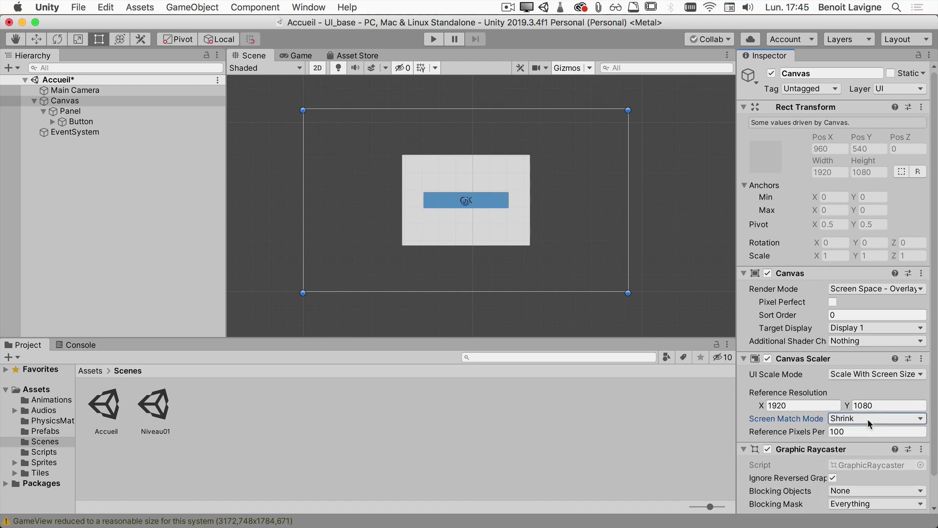
left_click(867, 419)
left_click(869, 411)
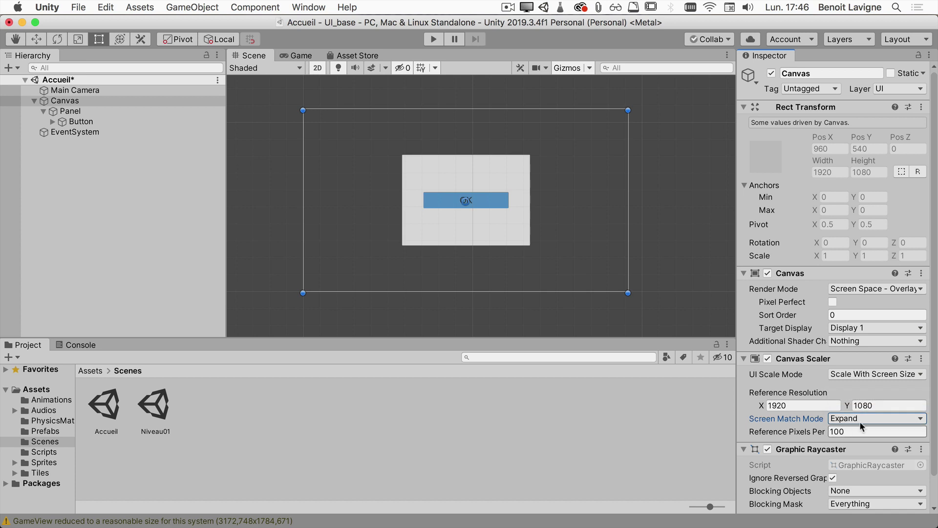
- Set the Canvas Scaler's Screen Match Mode to Match Width Or Height, with Match at 0.5
left_click(860, 418)
left_click(863, 411)
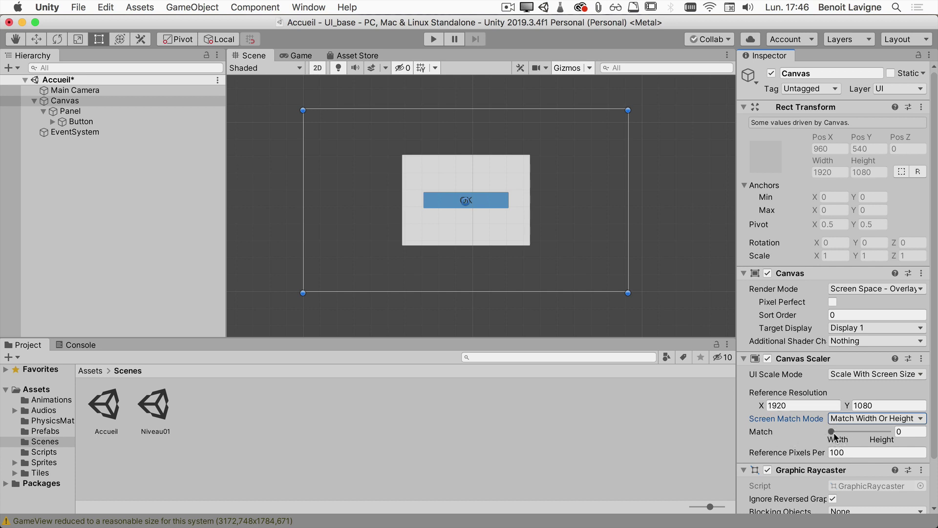
left_click_drag(832, 431, 894, 439)
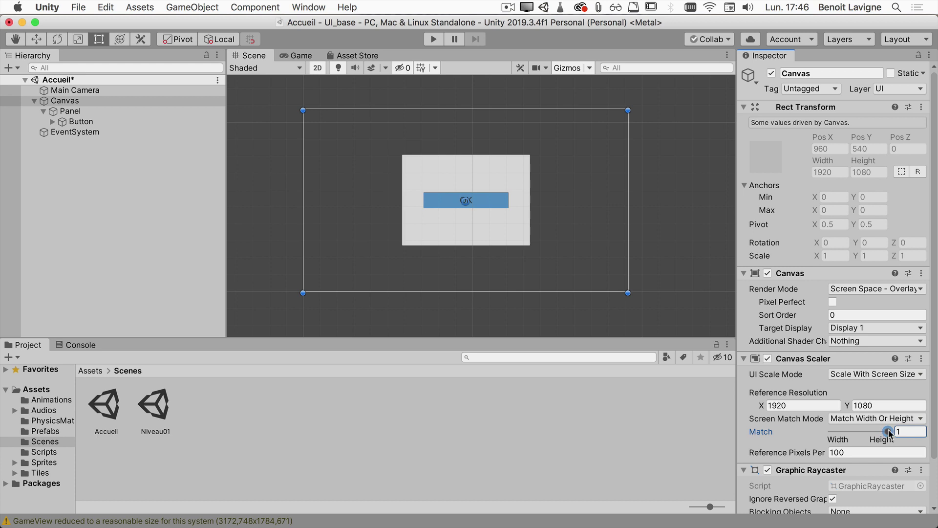
left_click_drag(887, 433, 914, 431)
type("5")
- Check how the panel scales in the Game view at 1080p, 720p and 4k
left_click(296, 55)
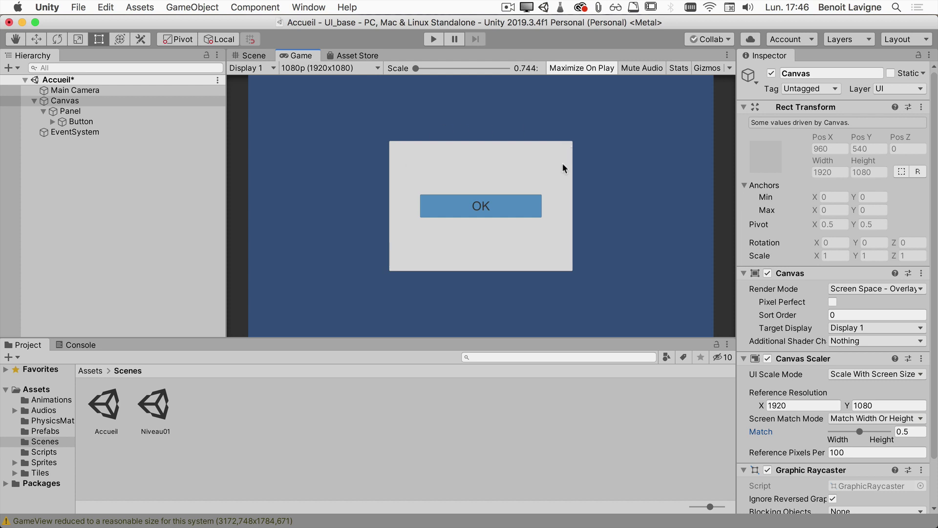
left_click(111, 111)
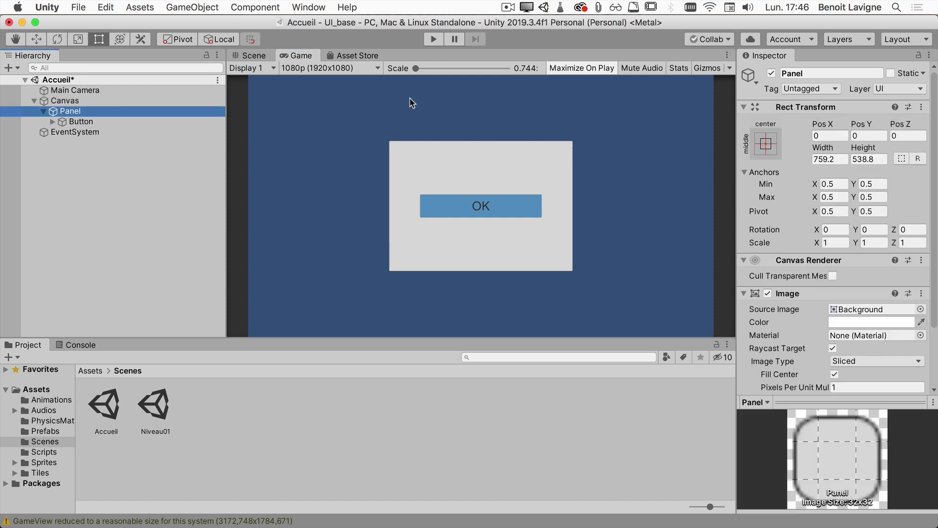
left_click(336, 68)
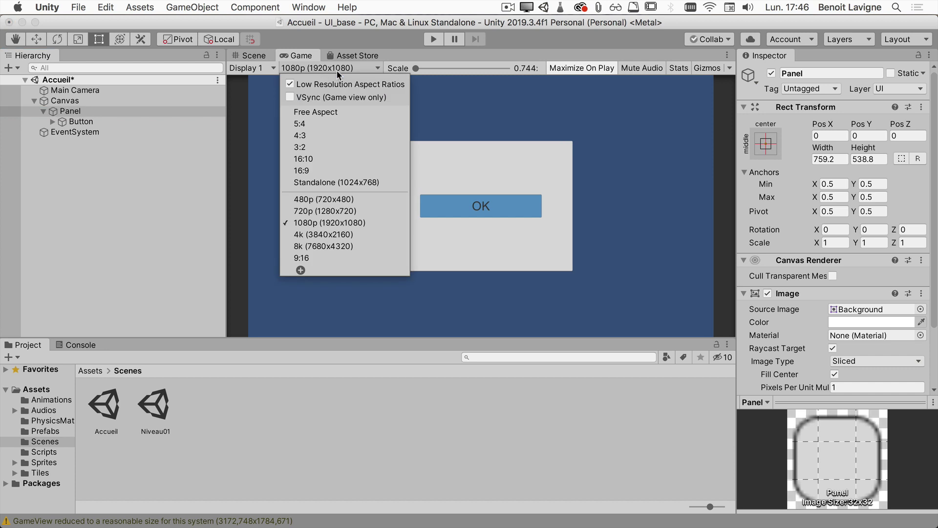
left_click(313, 211)
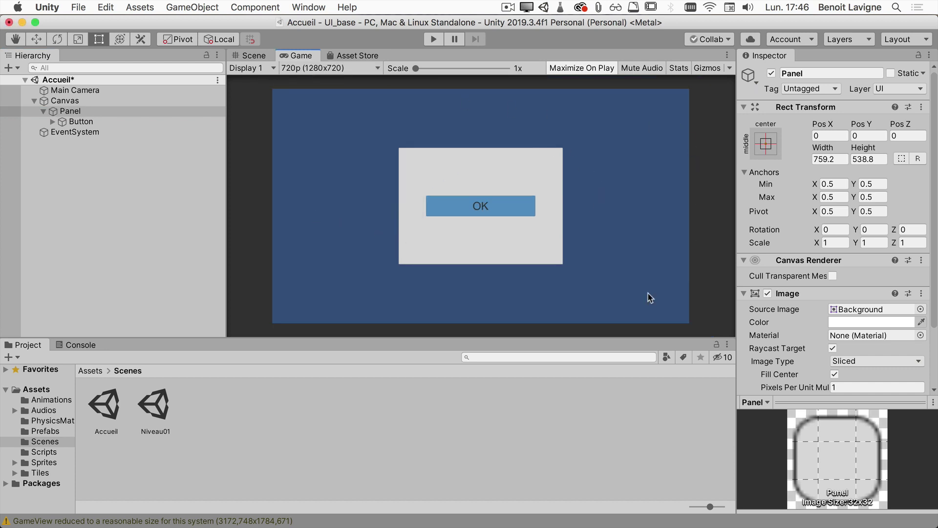
left_click(319, 70)
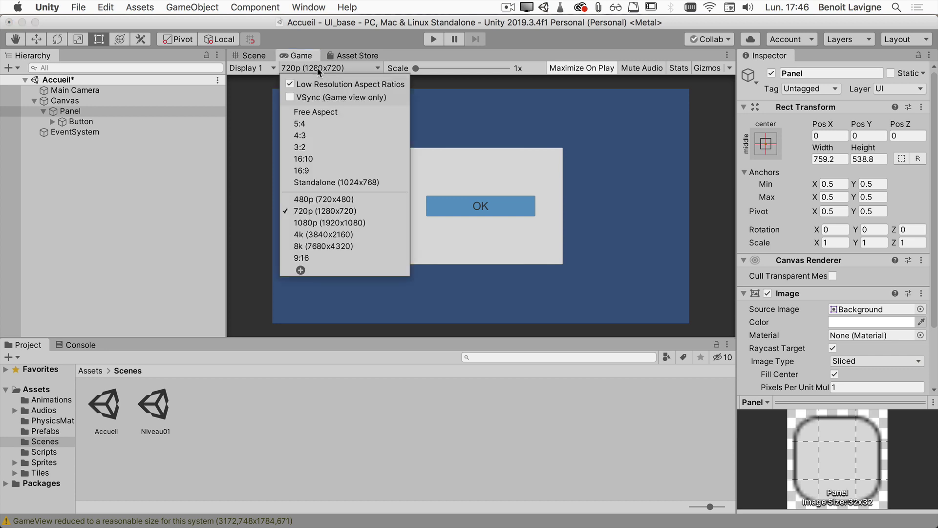
left_click(293, 234)
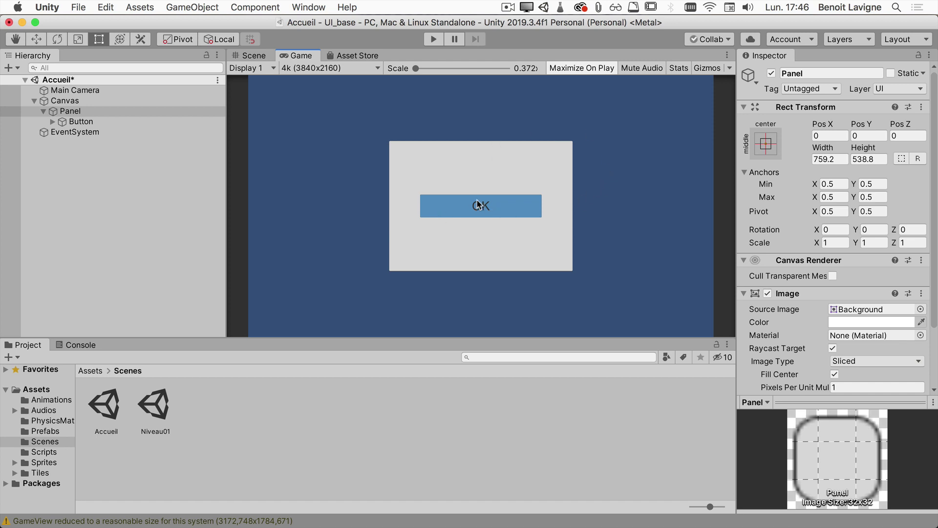
- Return to the Scene view and review the Canvas Scaler's UI Scale Mode options on the Canvas, keeping Scale With Screen Size
left_click(259, 57)
key("f")
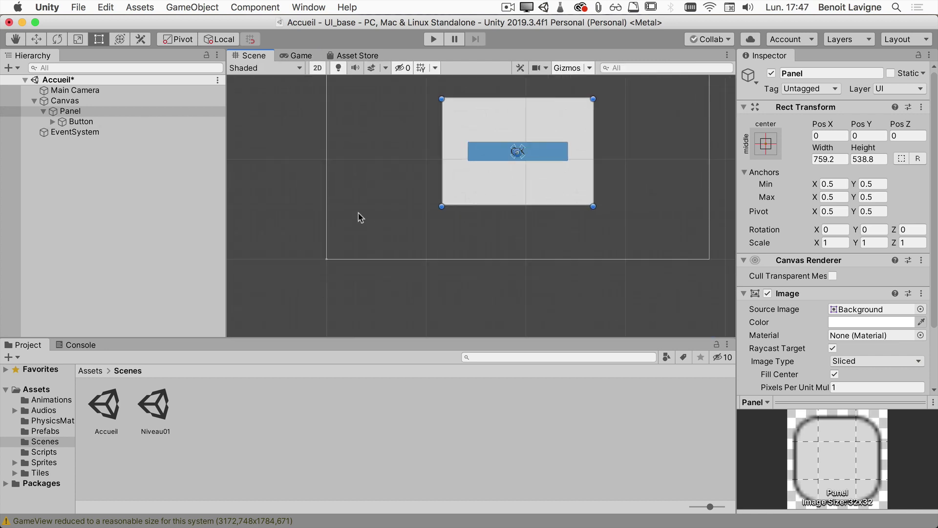
left_click(69, 101)
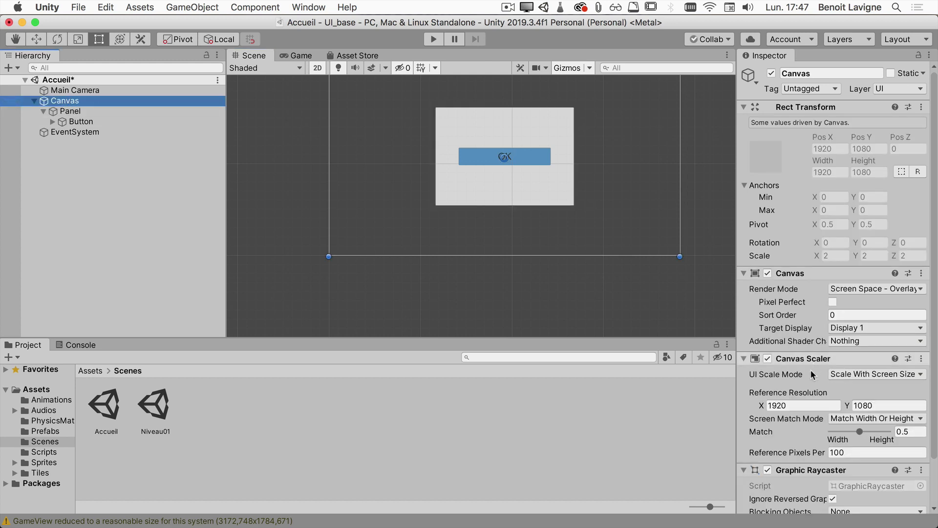
left_click(832, 373)
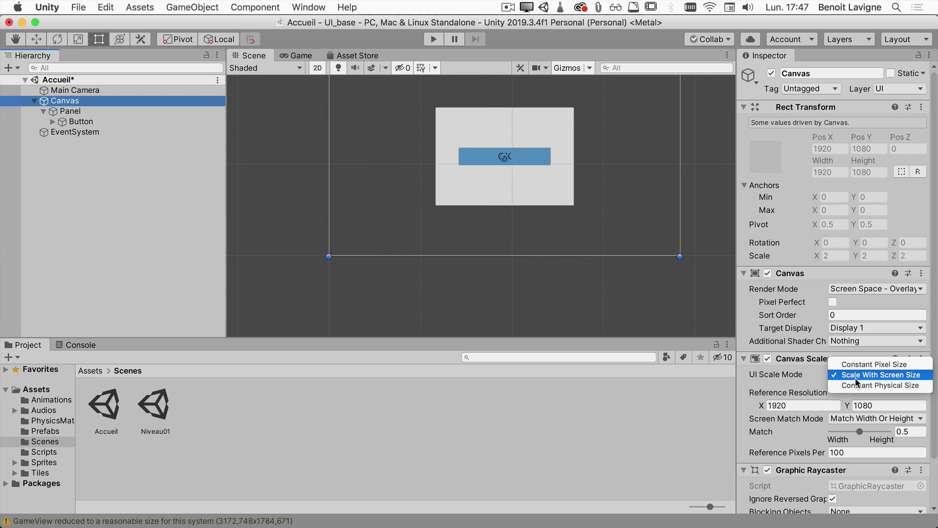
left_click(816, 374)
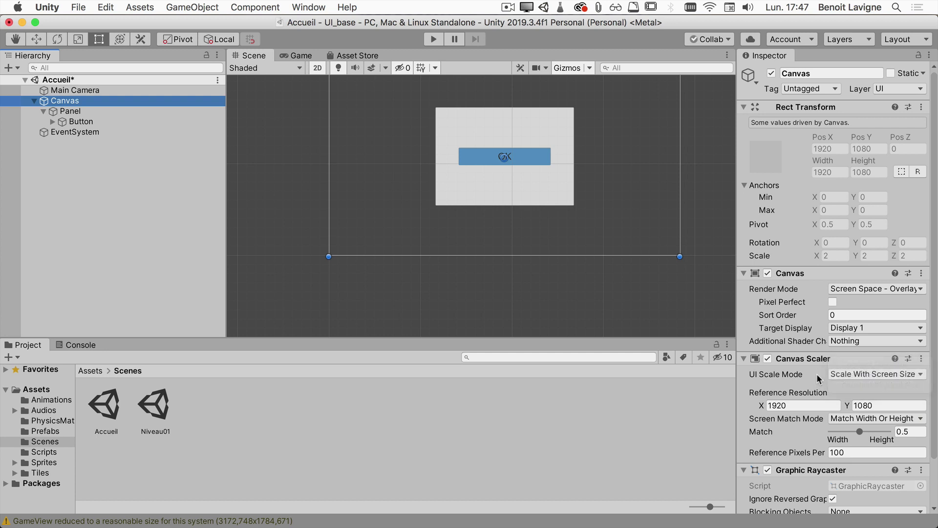